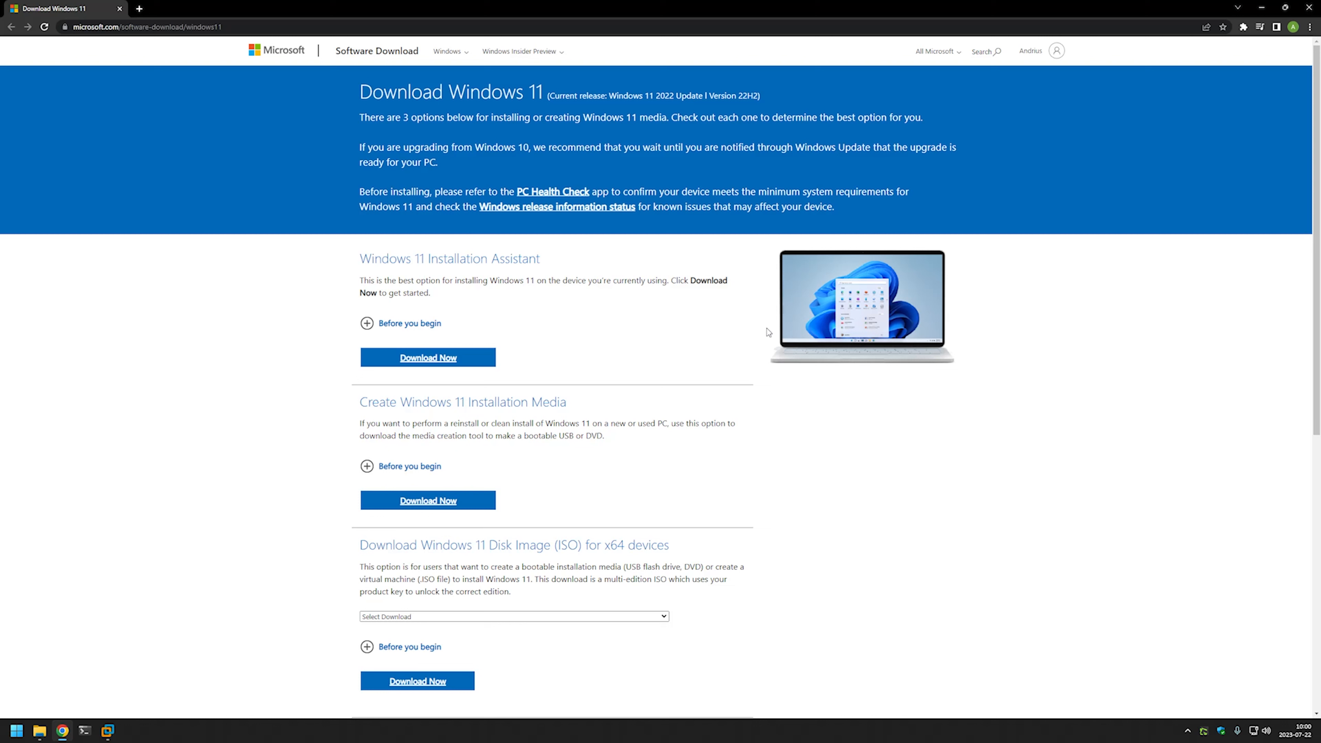
Download the tool for creating Windows 11 installation media and launch mediacreationtool.exe from the Downloads folder.
drag(359, 402, 568, 403)
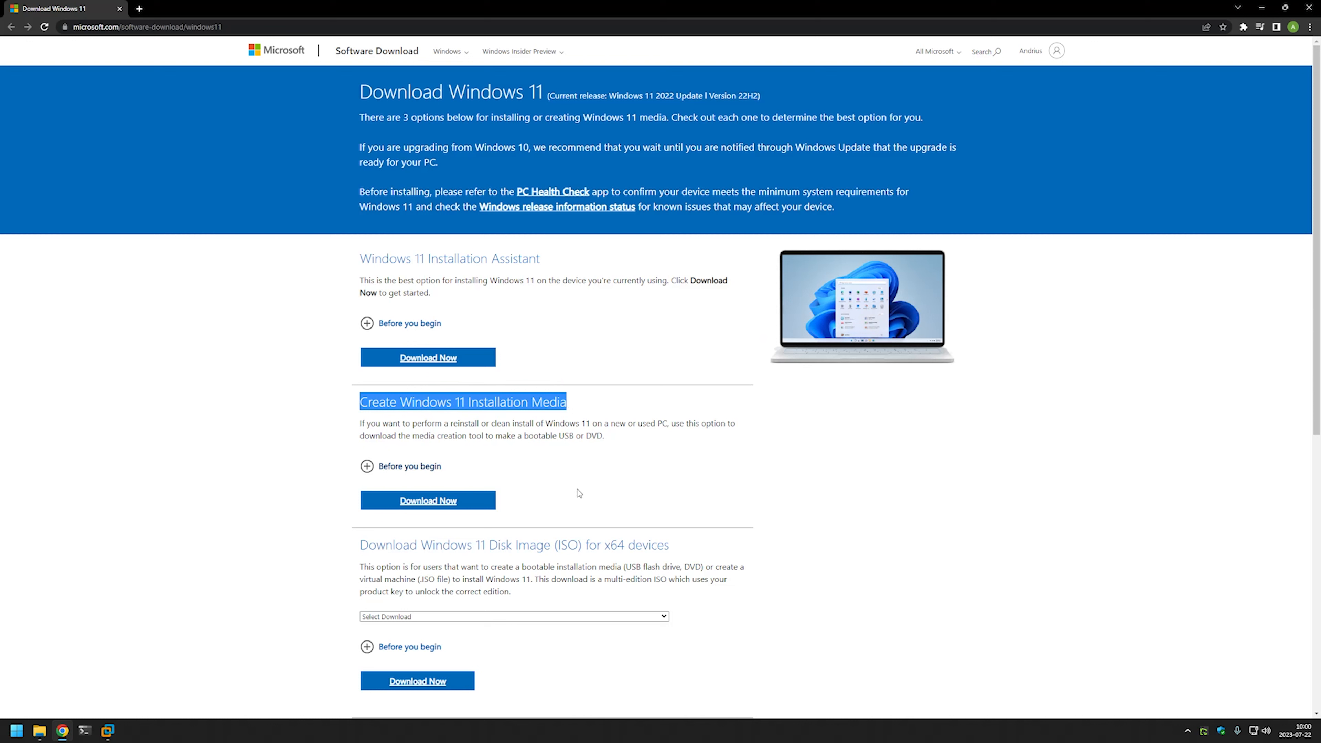
click(452, 505)
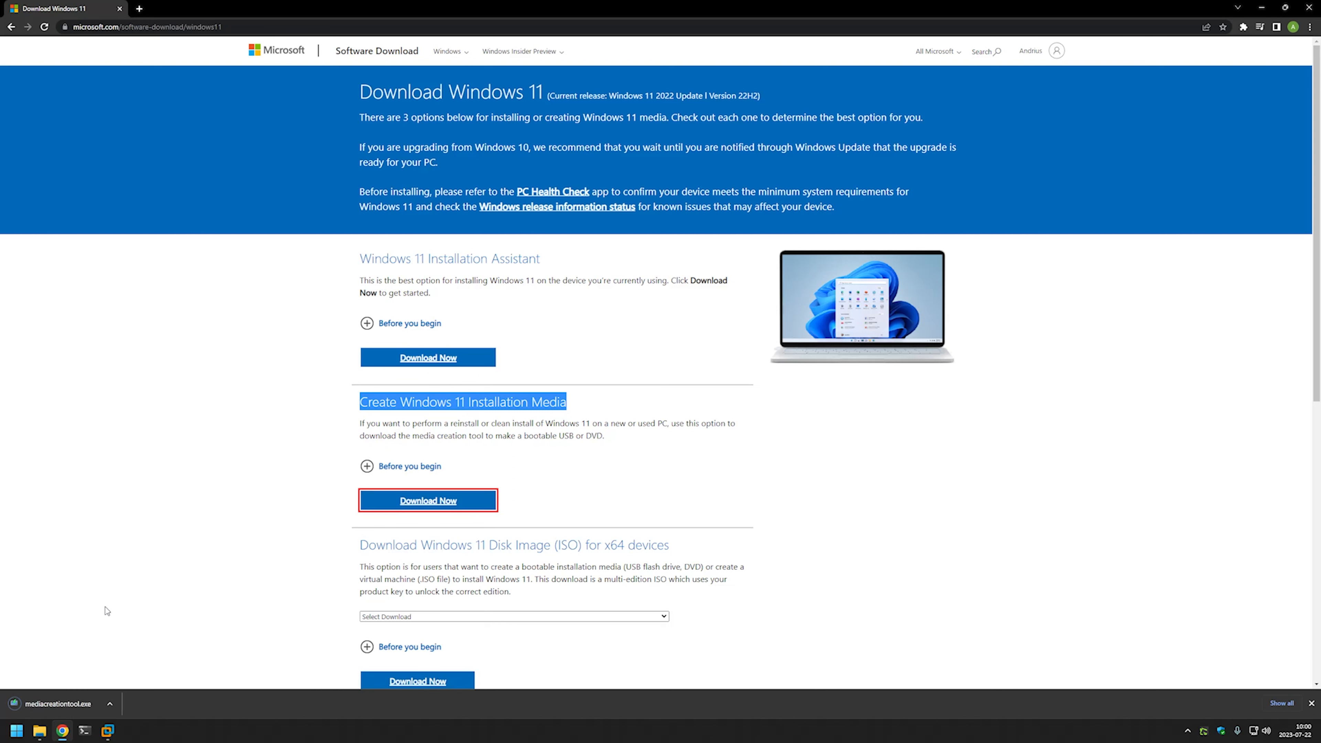
click(40, 731)
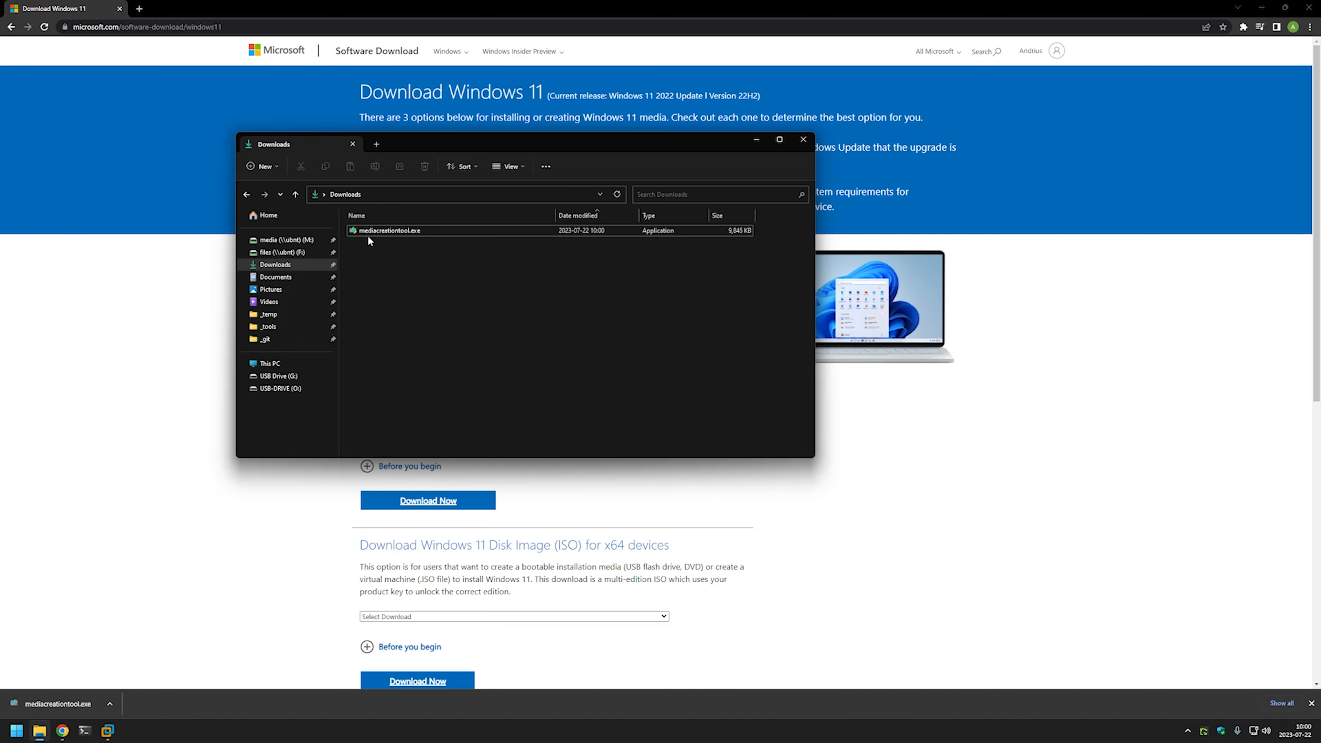
right_click(402, 230)
click(424, 246)
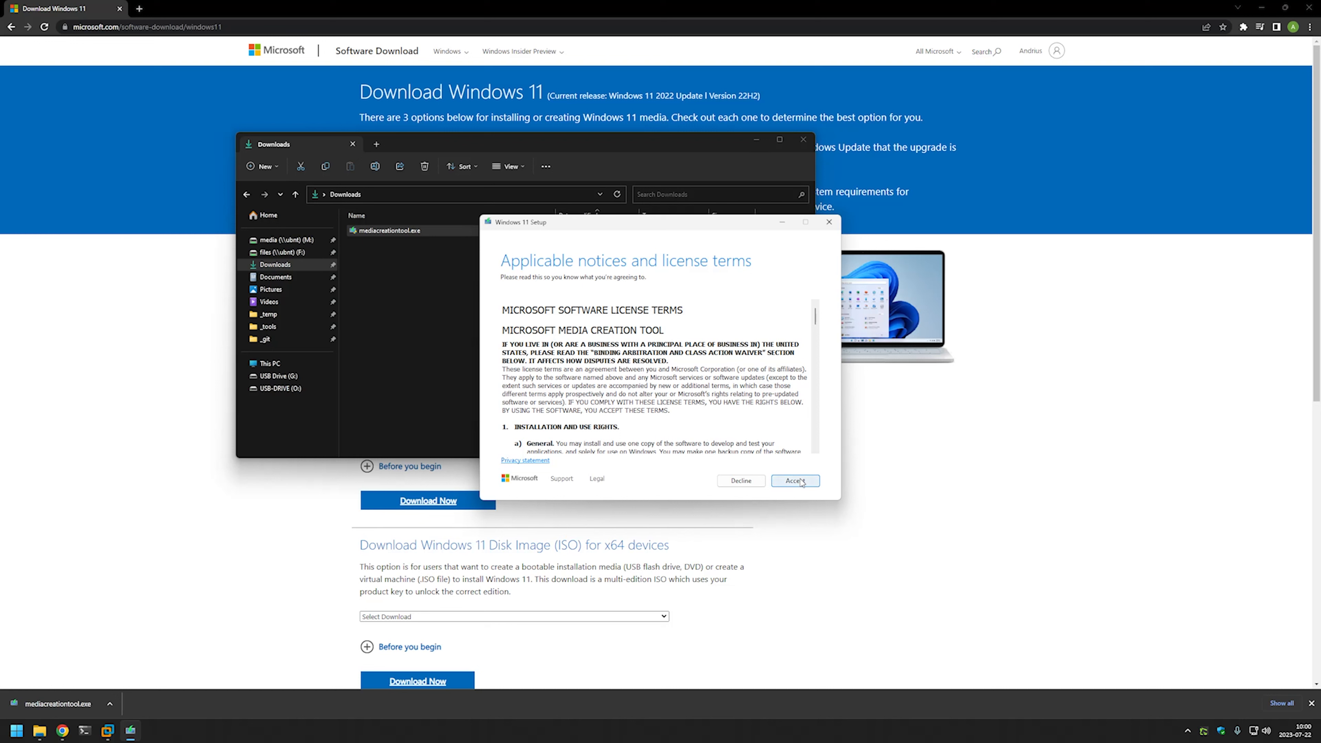
Accept the license terms, turn off the recommended options and continue with English (United States) and the Windows 11 edition.
click(802, 482)
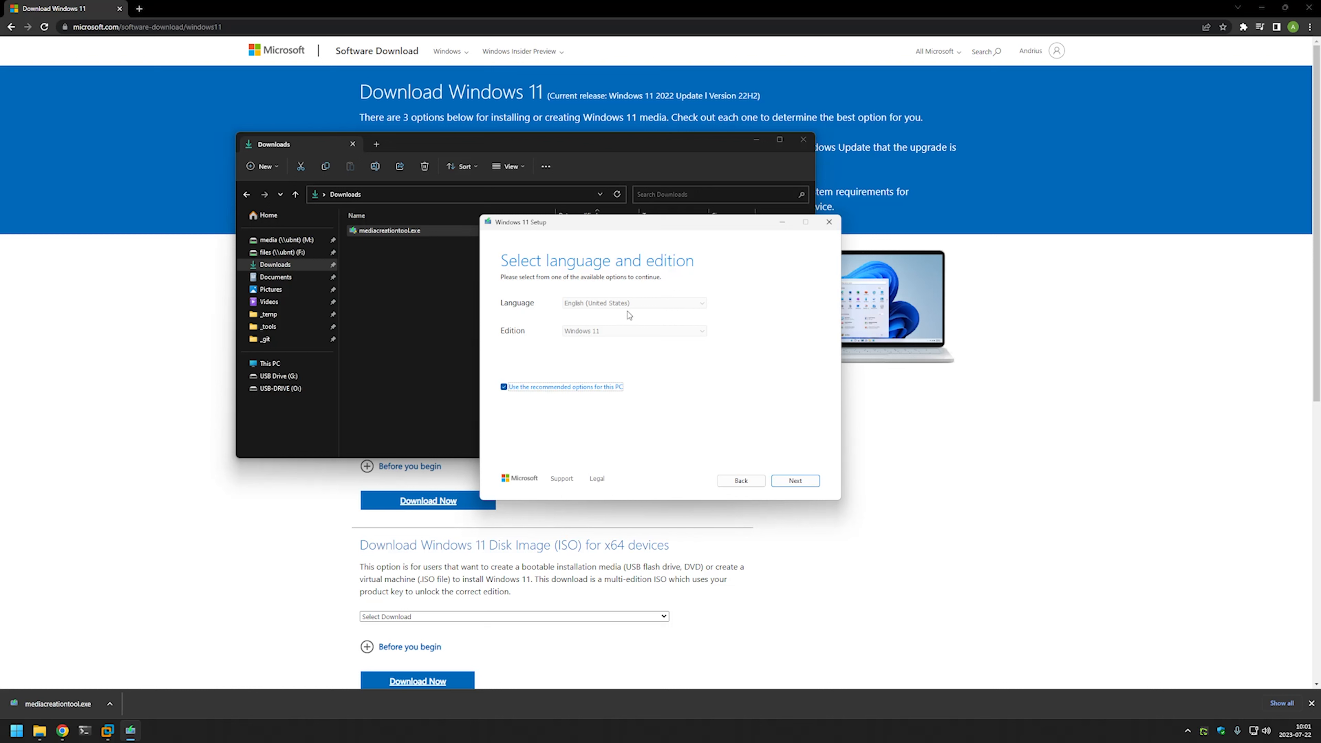
click(504, 387)
click(635, 303)
click(637, 306)
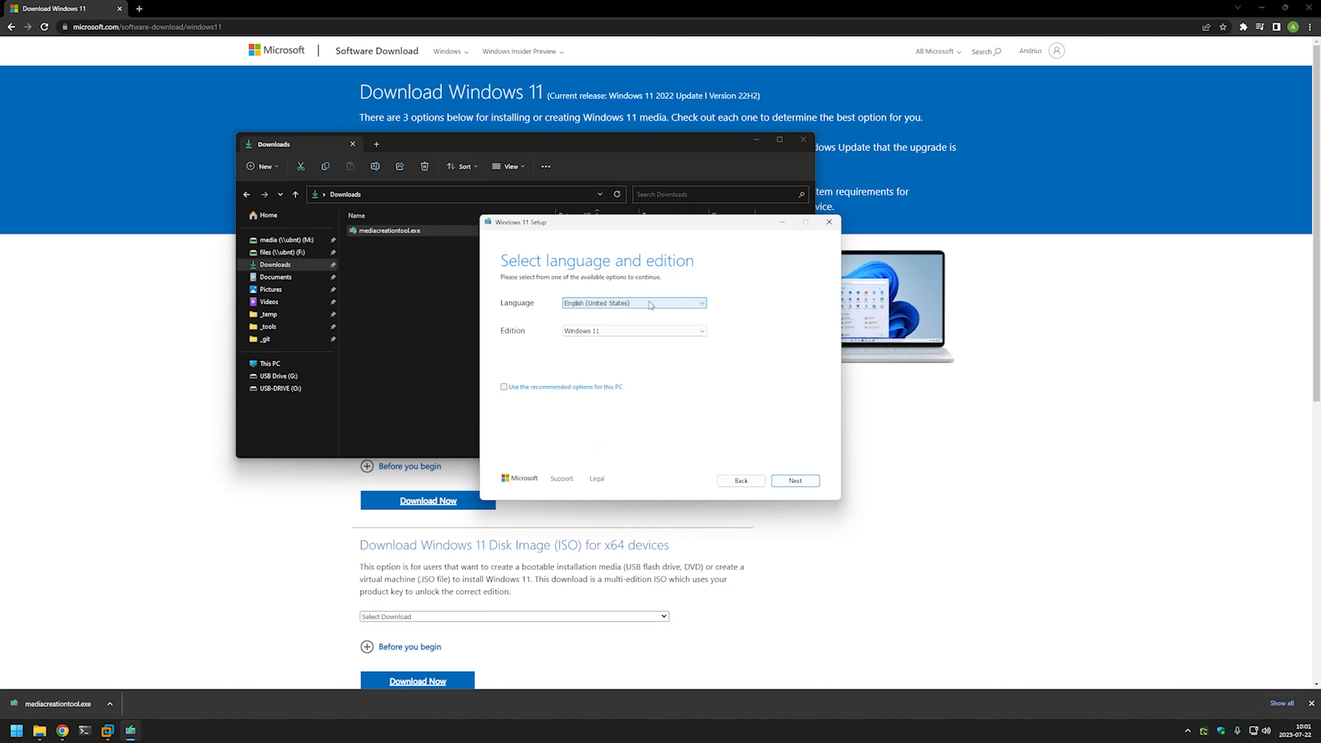
click(566, 332)
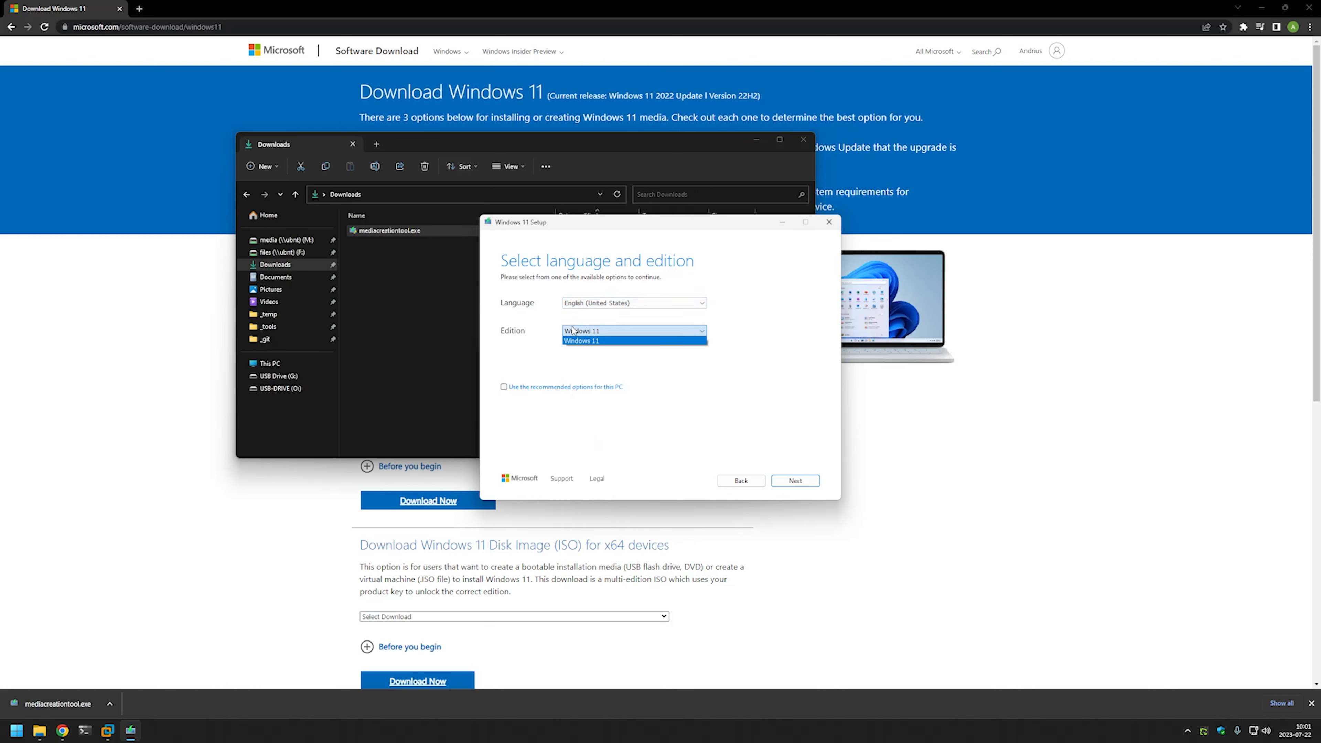
click(565, 332)
click(609, 332)
click(609, 337)
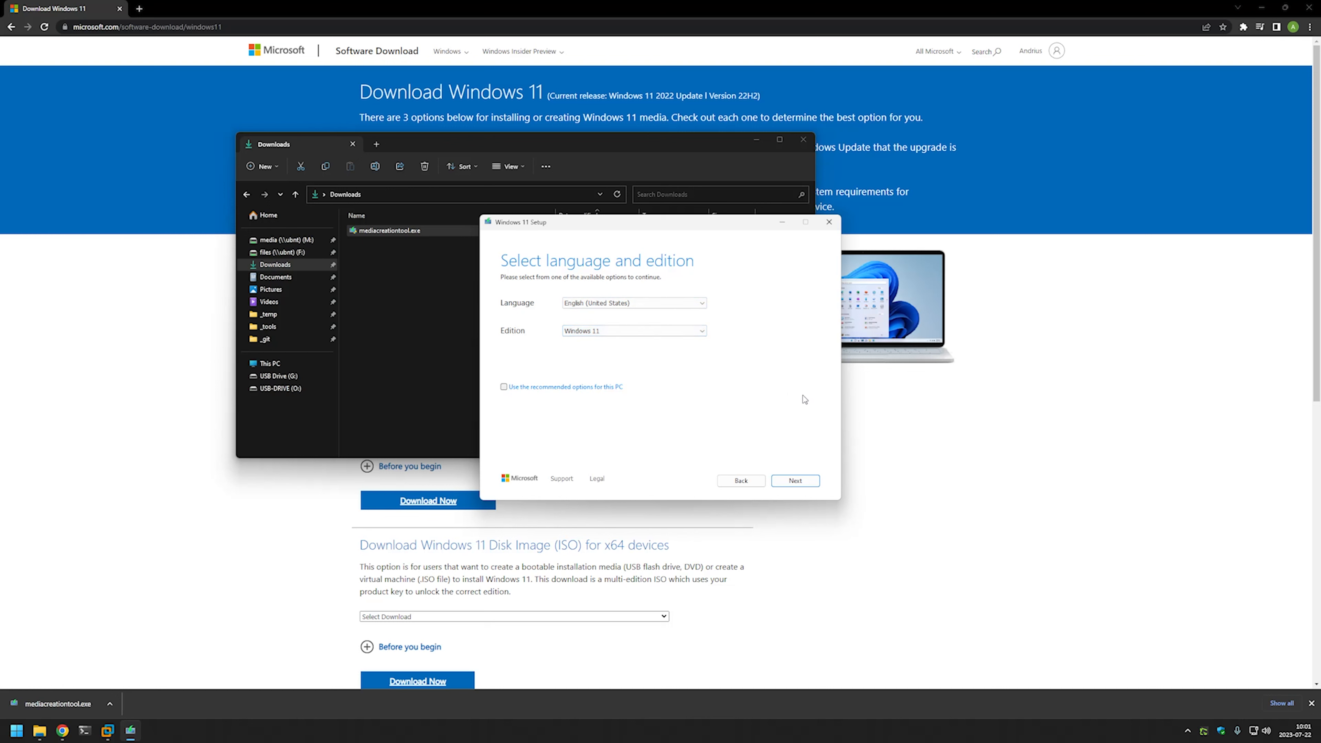
click(809, 482)
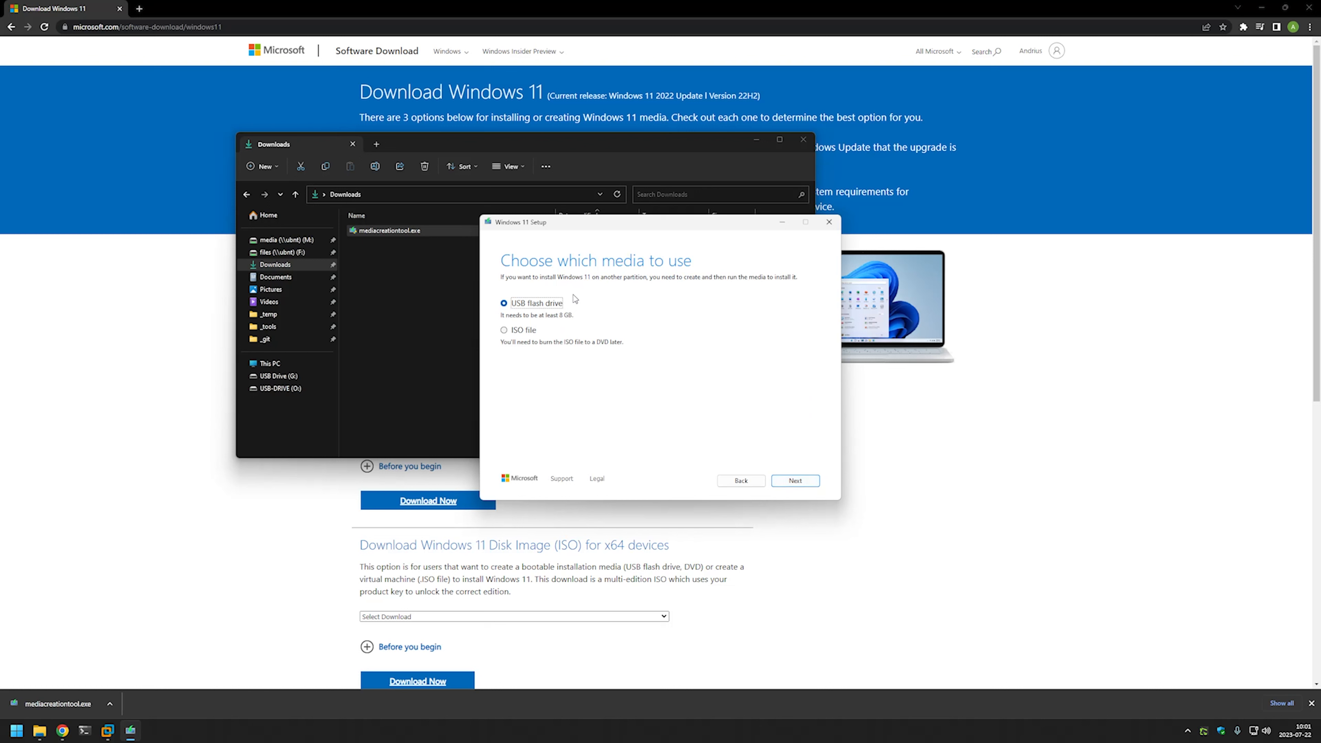
Create the Windows 11 installation media on the USB flash drive O: (USB-DRIVE) and finish the setup wizard.
click(803, 482)
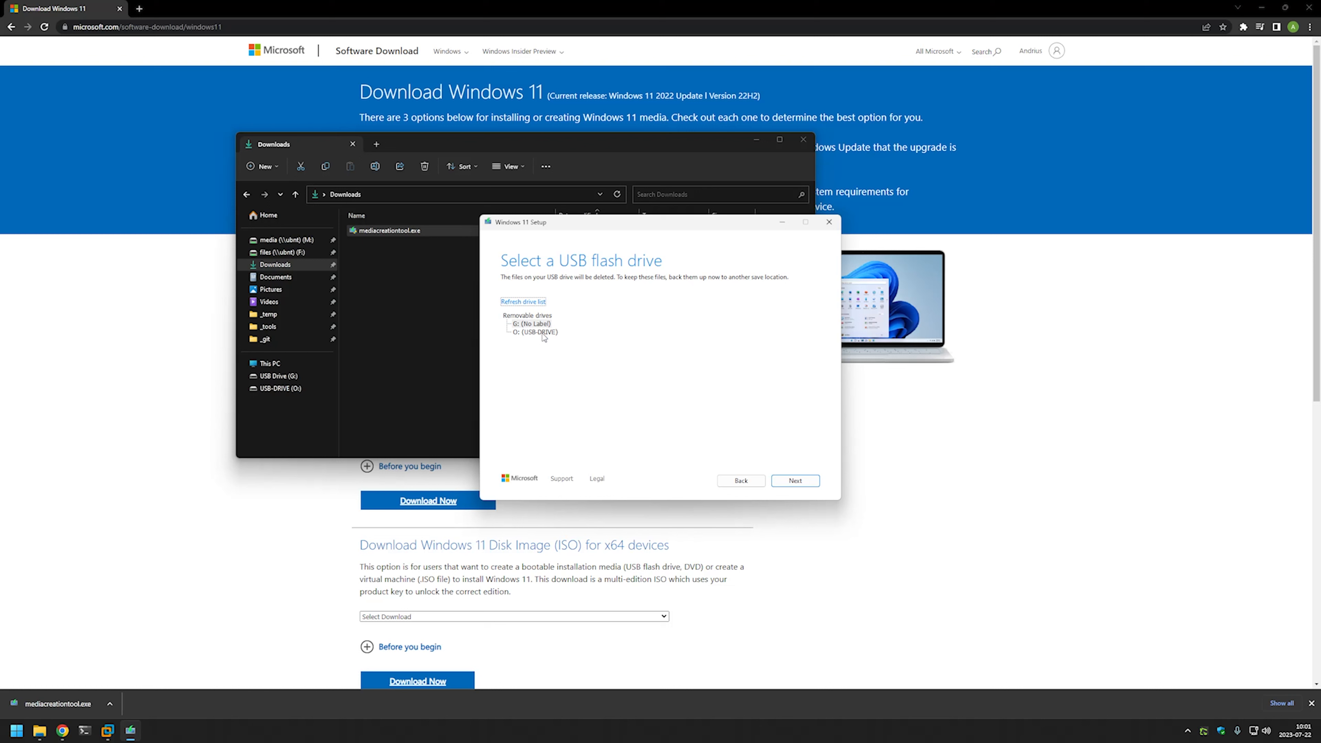
click(527, 359)
click(539, 335)
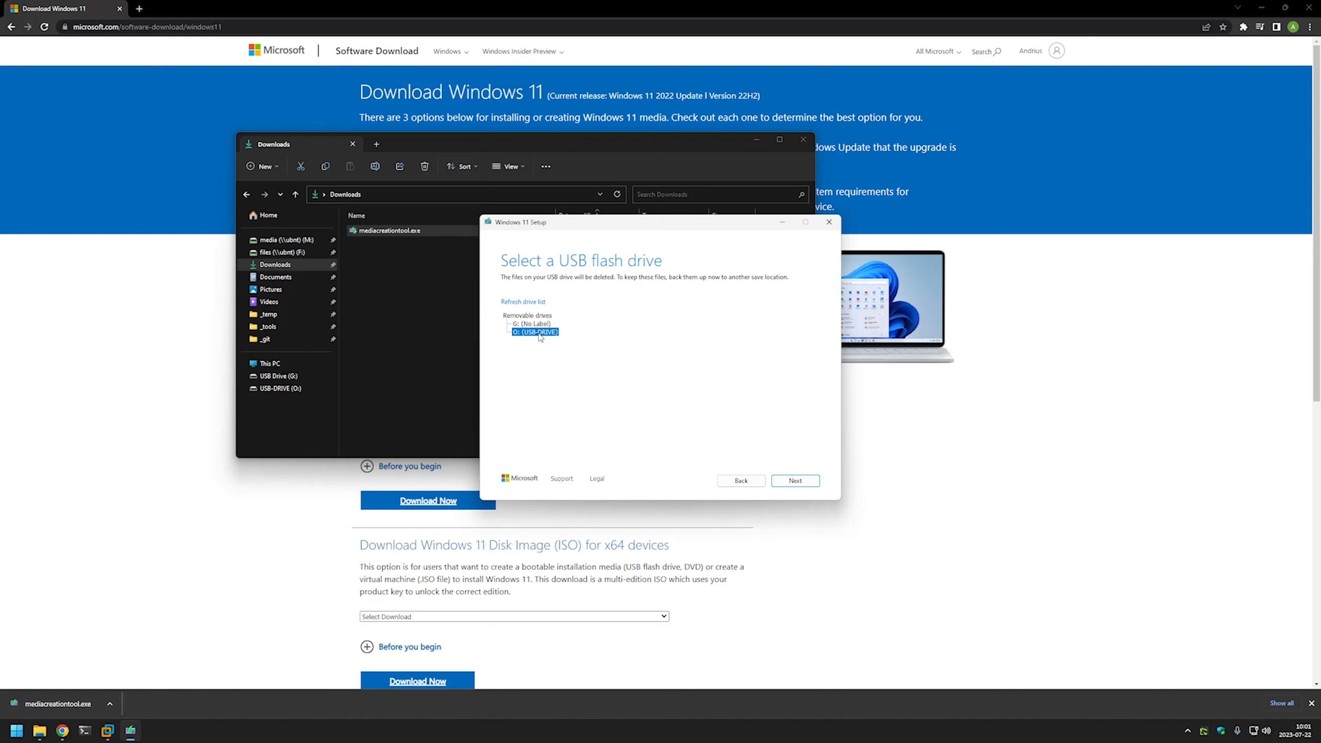
click(804, 479)
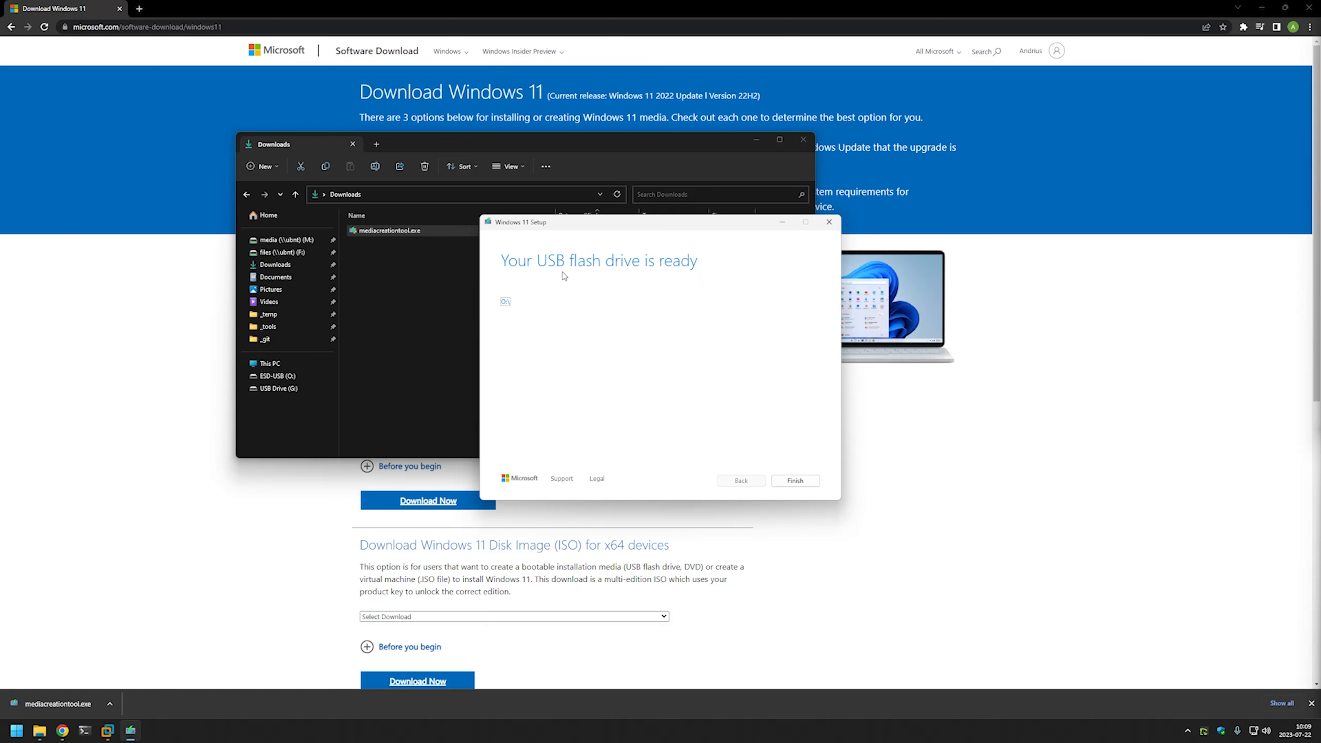
click(804, 484)
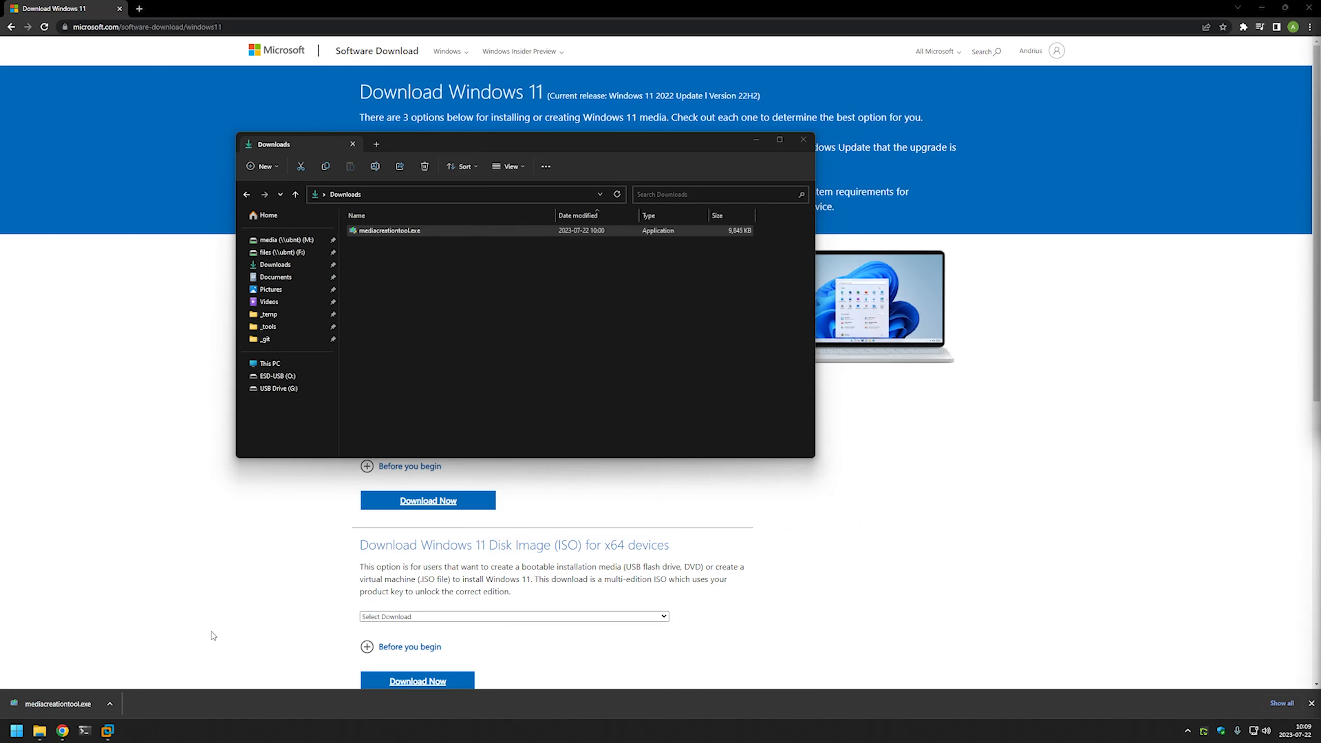
Switch to VMware Workstation and connect the Silicon Motion Type-C device from the host to the Windows USB virtual machine.
mouse_move(115, 730)
click(137, 668)
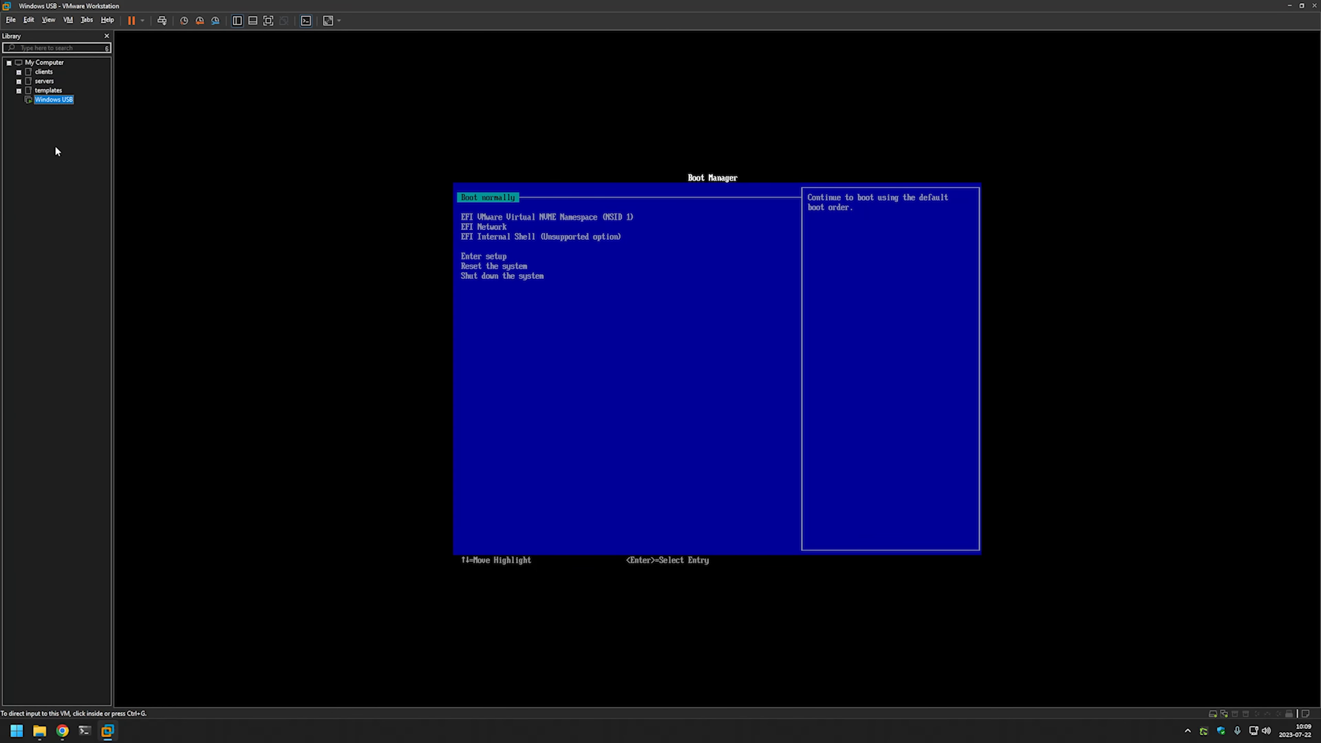
right_click(52, 103)
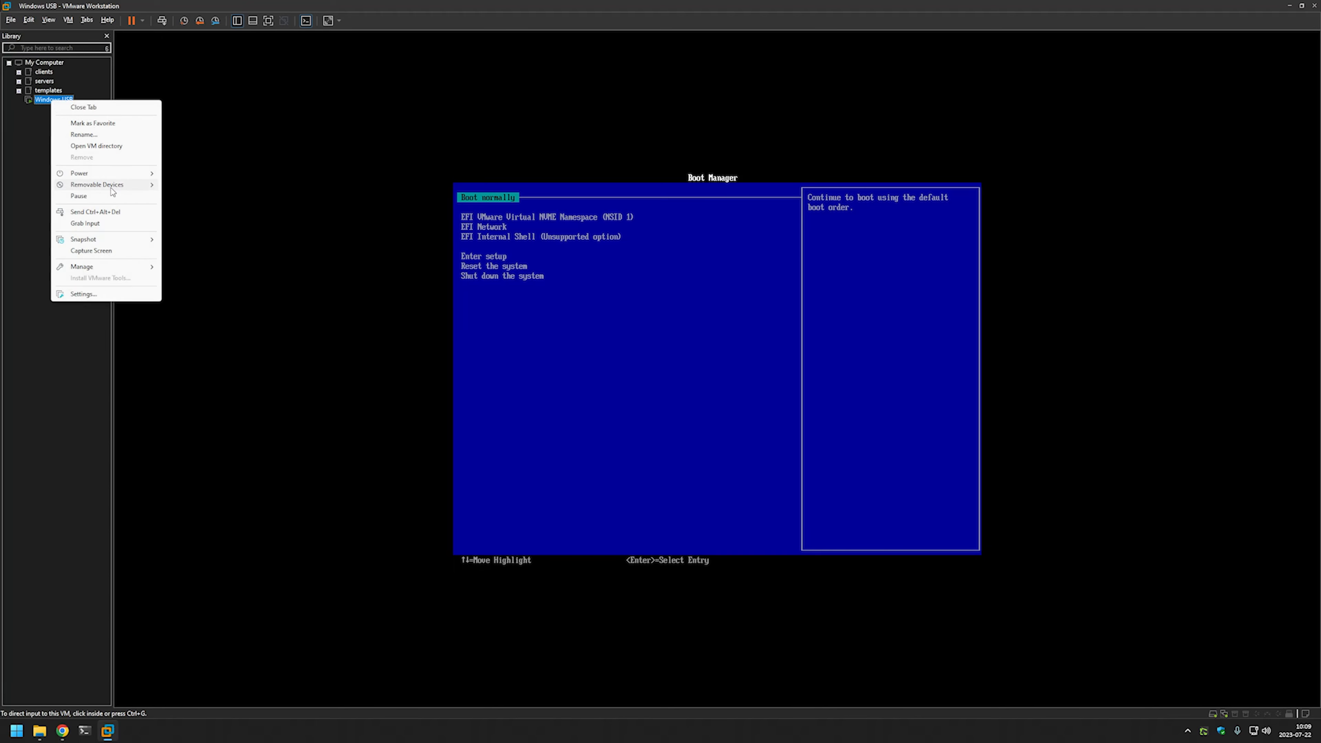
mouse_move(111, 189)
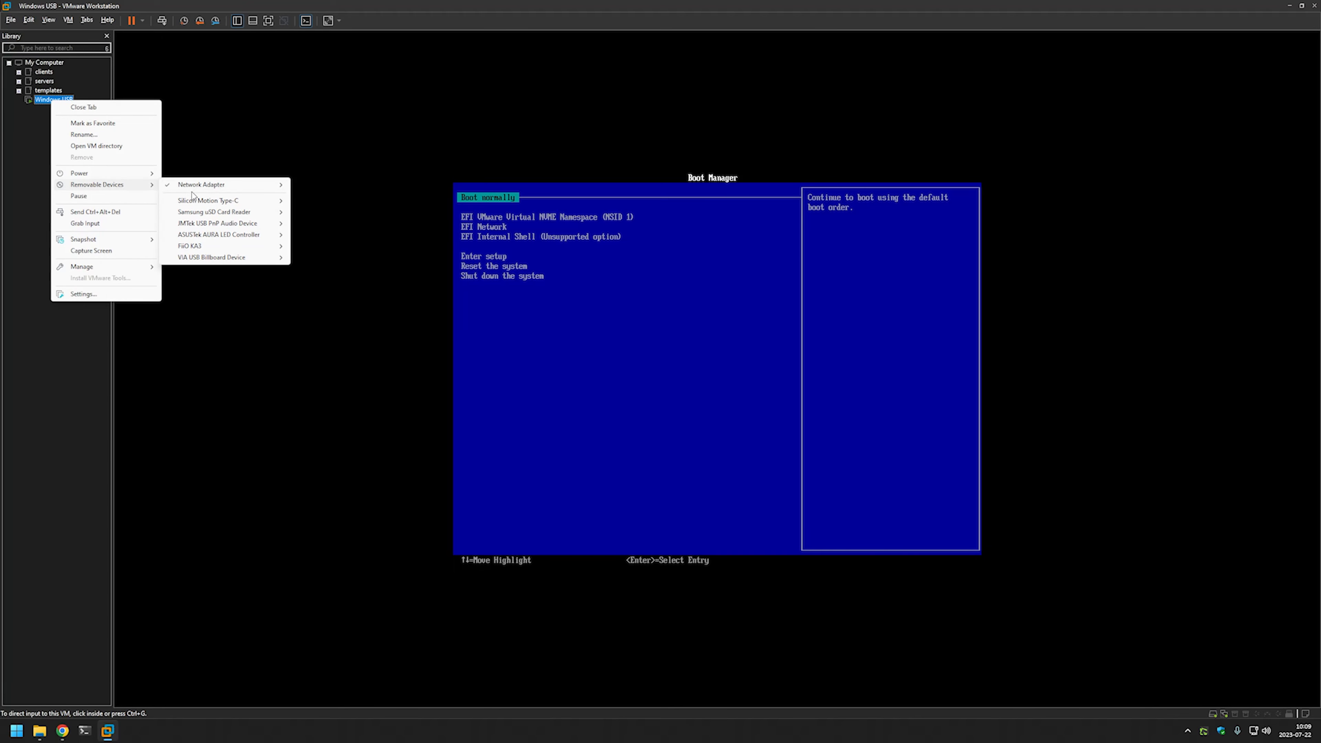
mouse_move(207, 203)
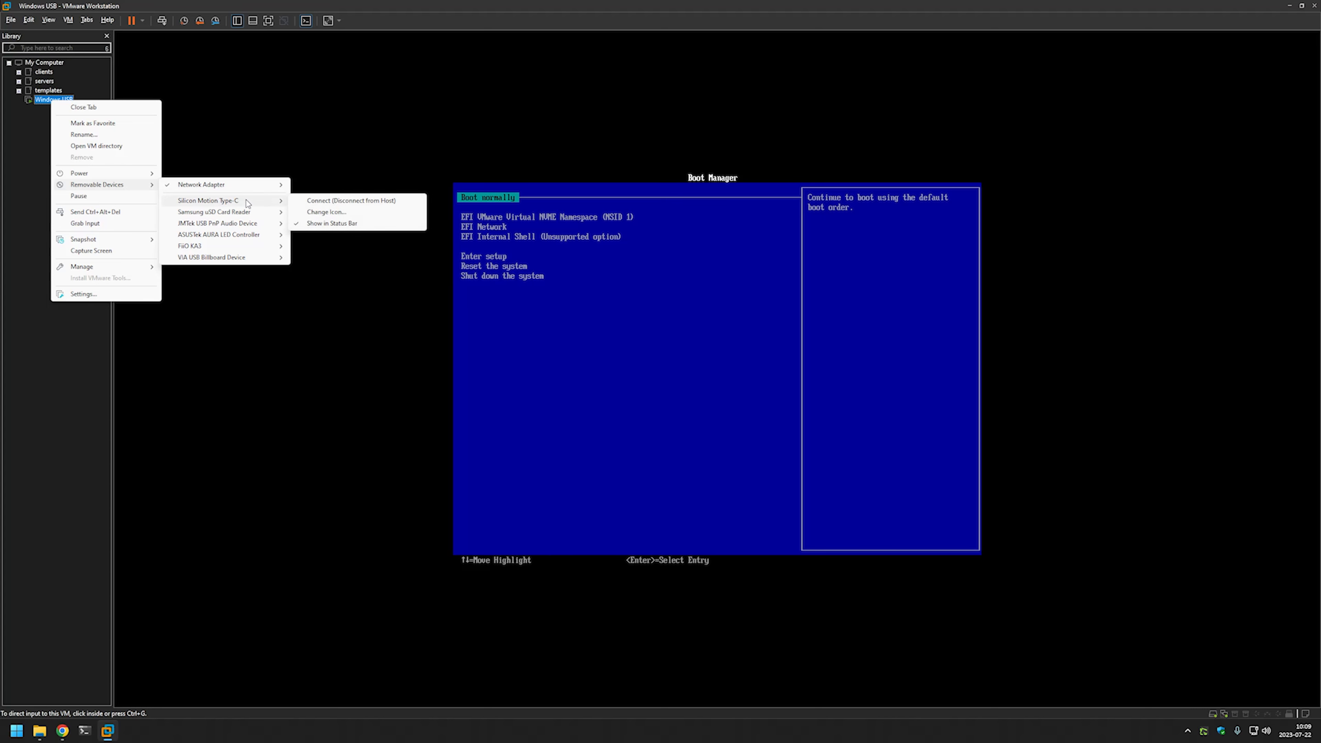
click(308, 203)
Reset the Windows USB virtual machine's system from its Boot Manager.
click(592, 271)
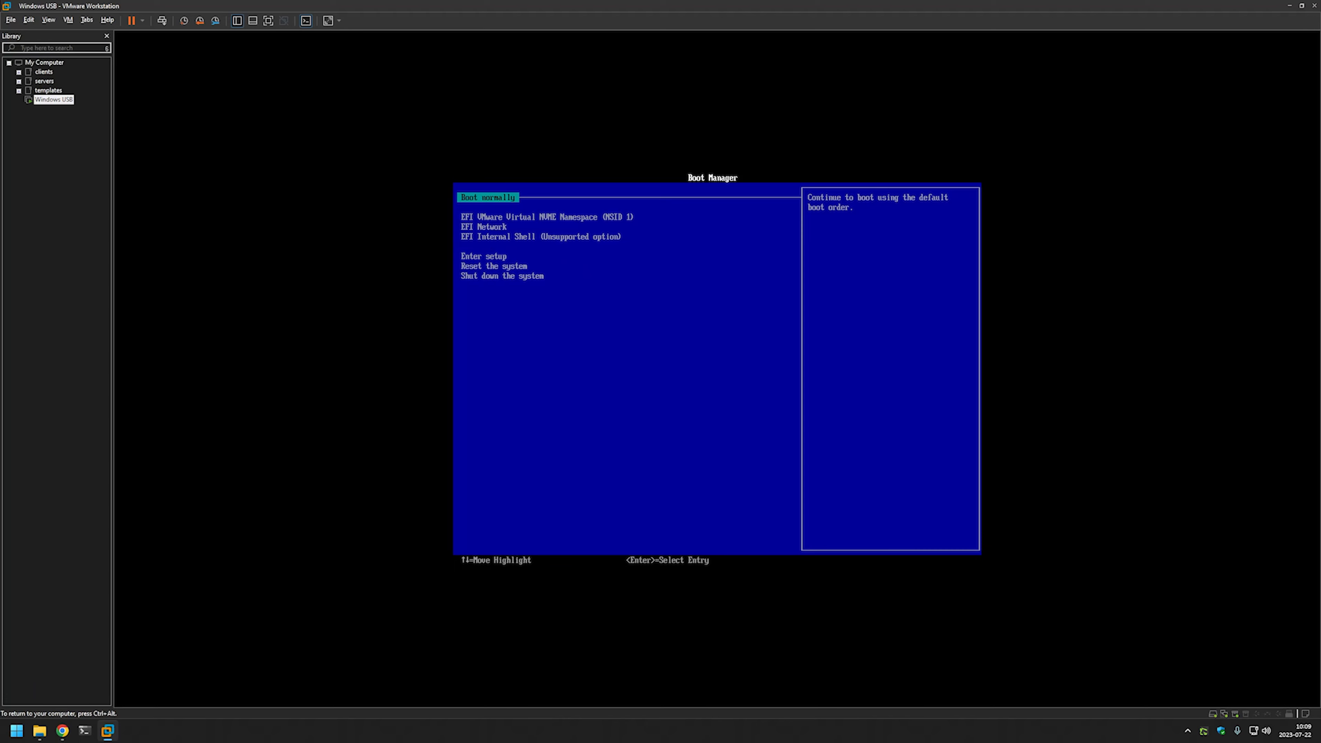
key(Down)
key(Down)
key(Down)
key(Down)
key(Down)
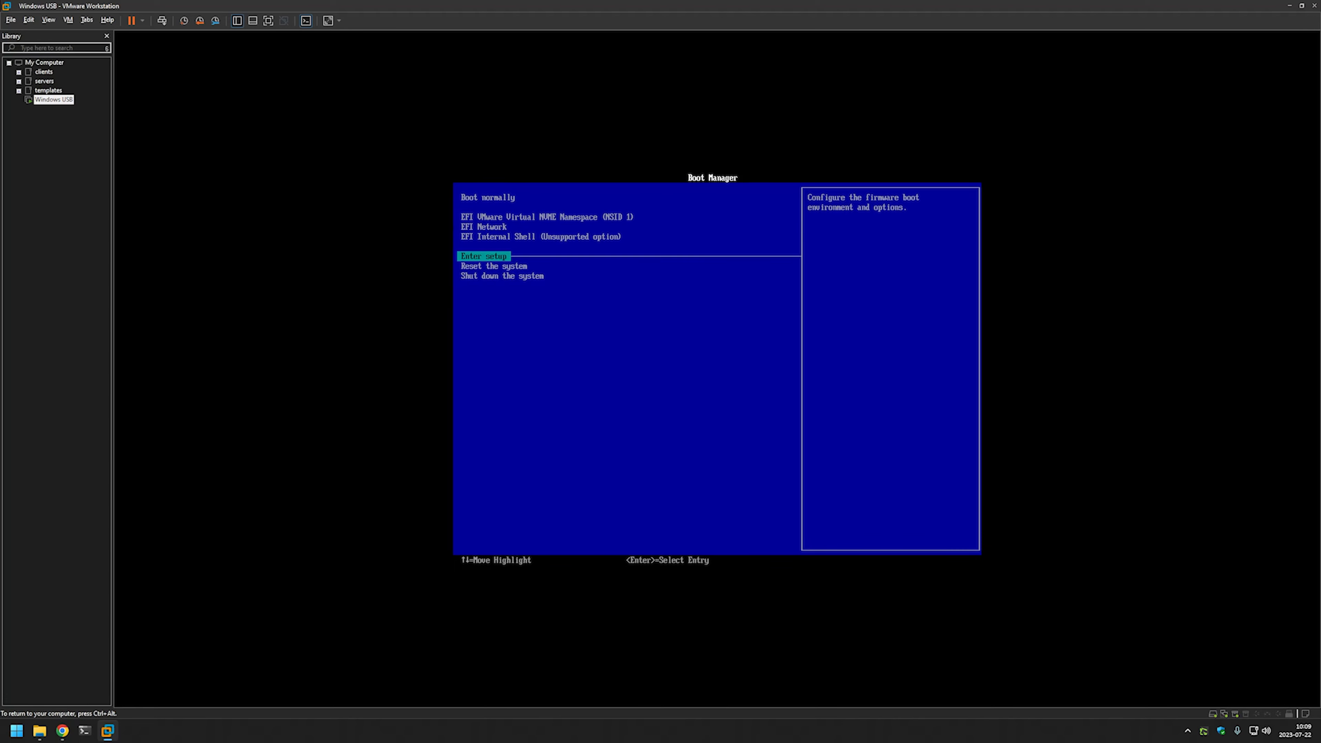
key(Return)
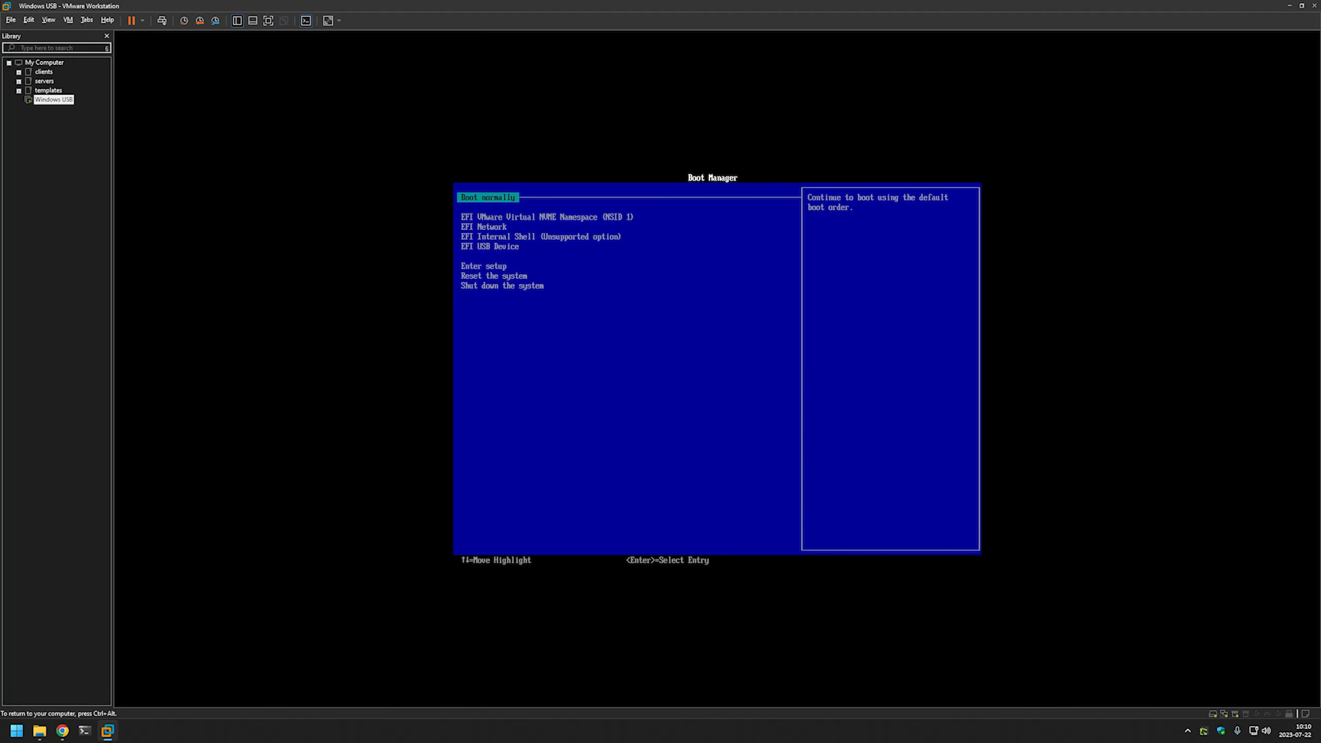
Boot the virtual machine from the EFI USB Device entry and release its input capture.
key(Down)
key(Down)
key(Down)
key(Down)
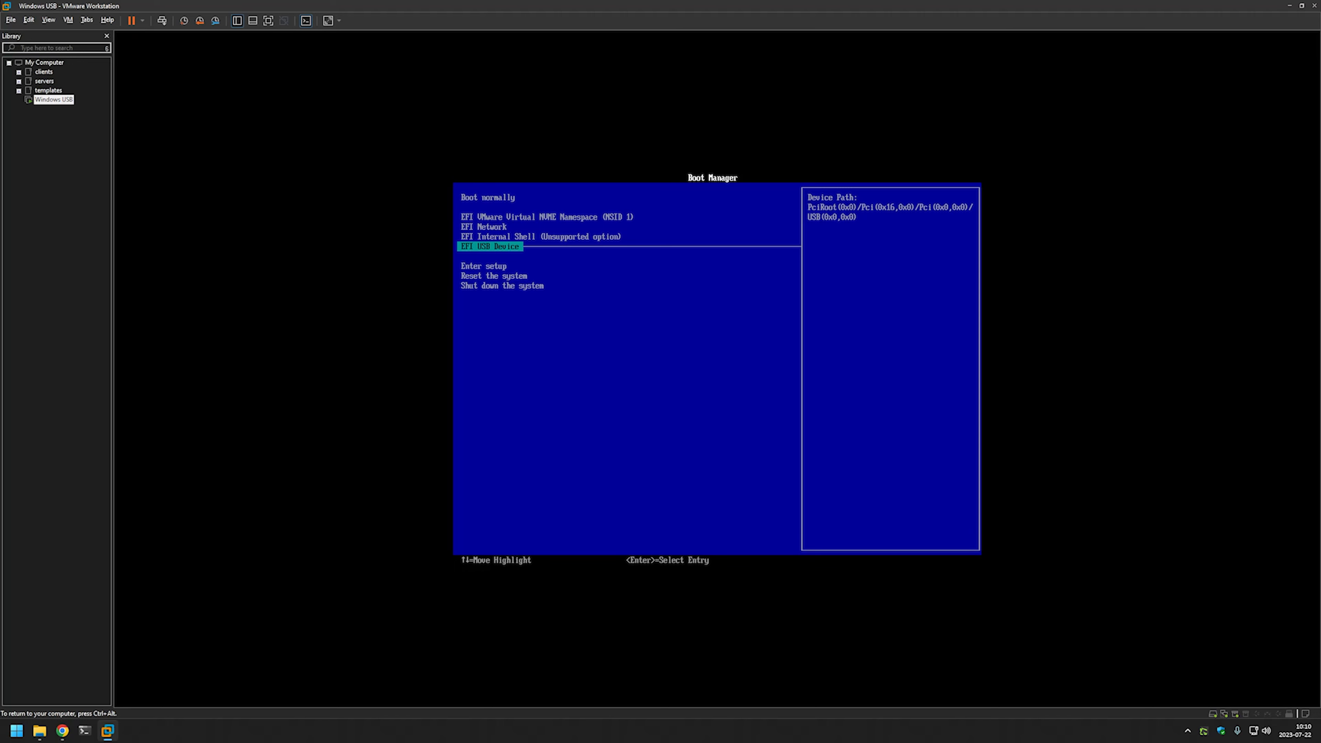
key(Return)
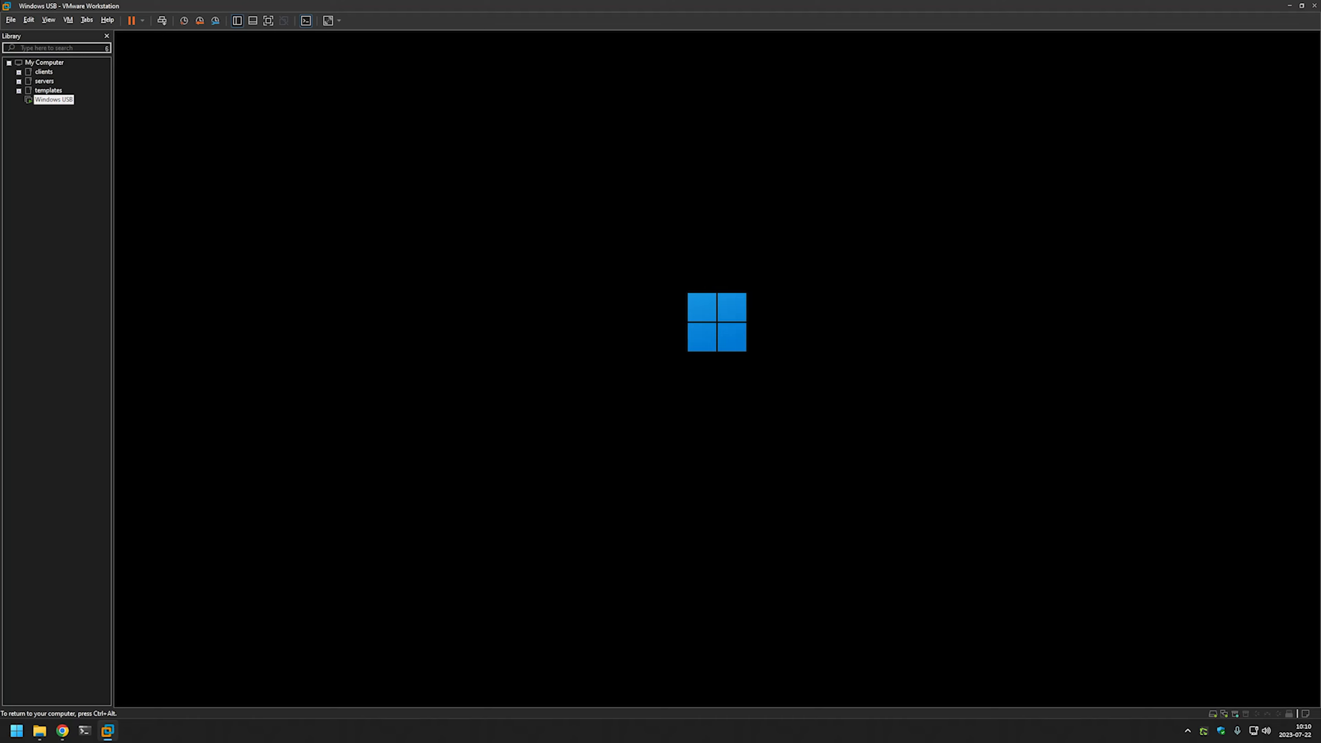
key(ctrl+alt)
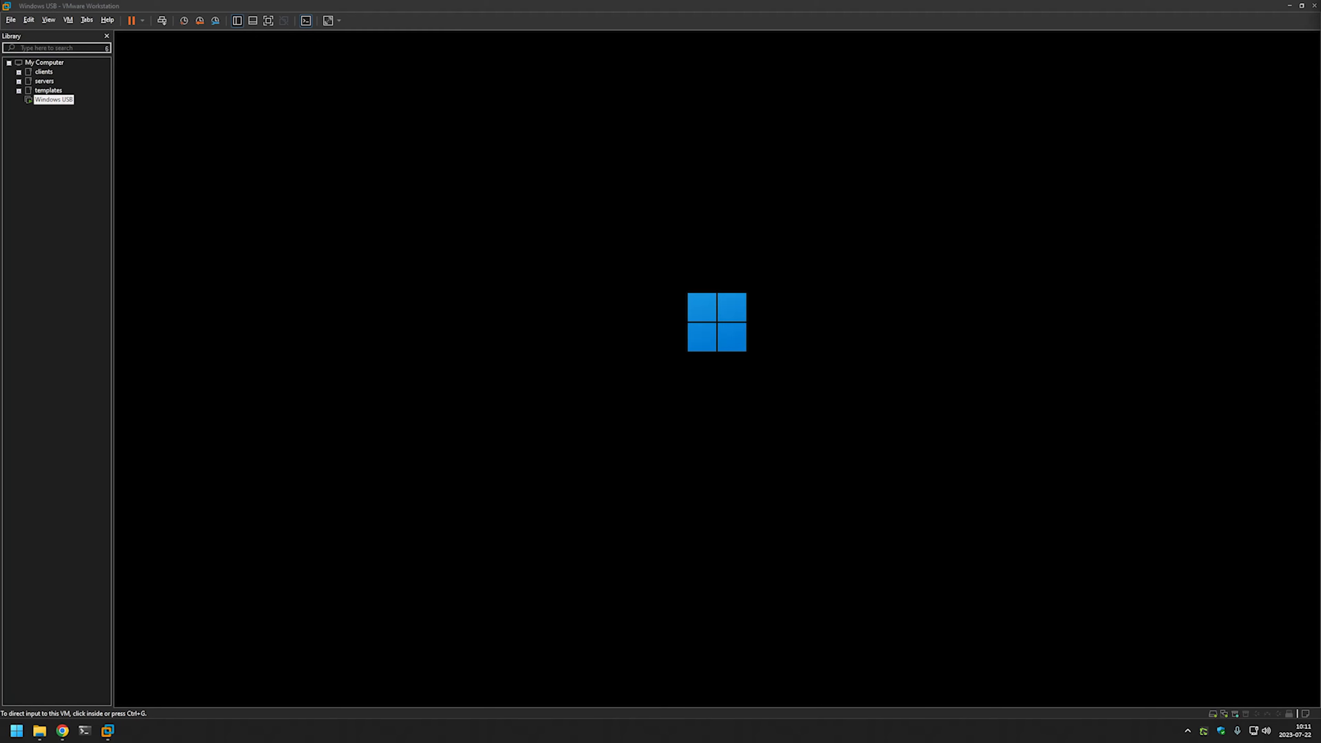
Start the Windows installation with English (United States) and the US keyboard, and continue without a product key.
click(769, 298)
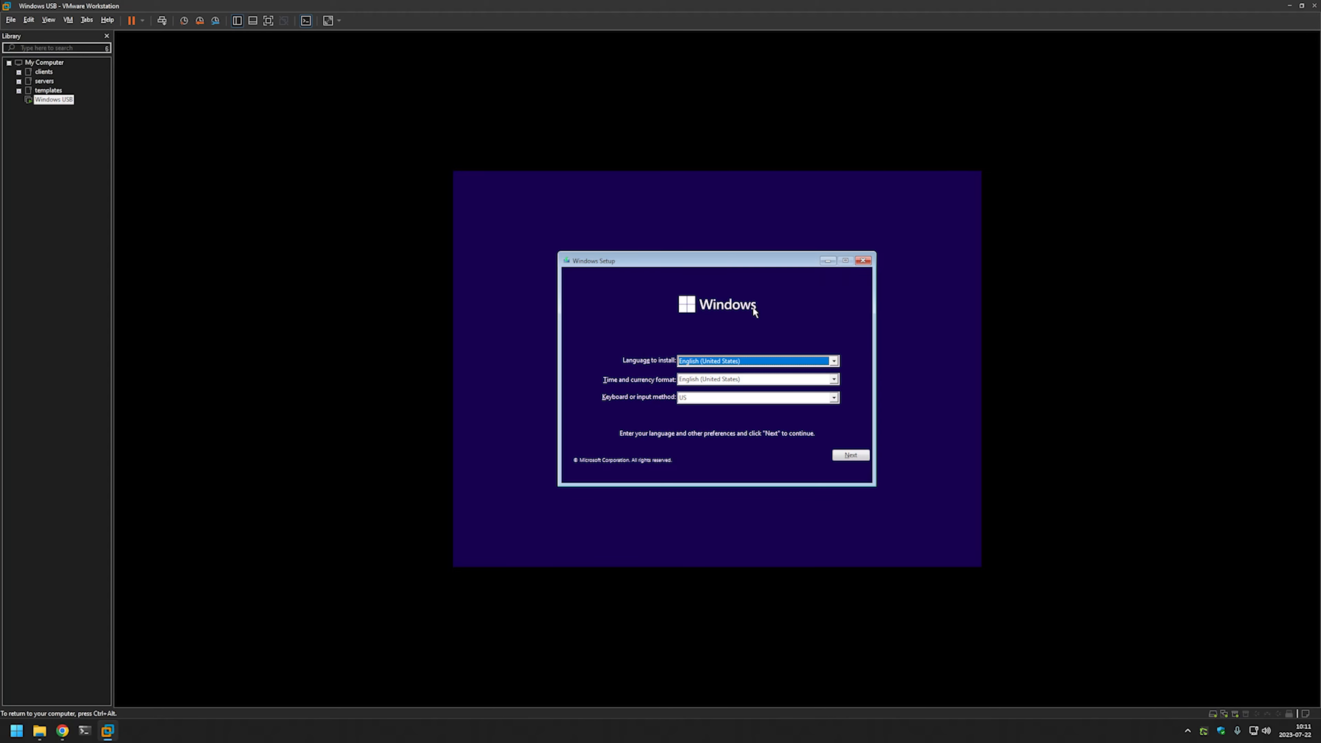
click(861, 461)
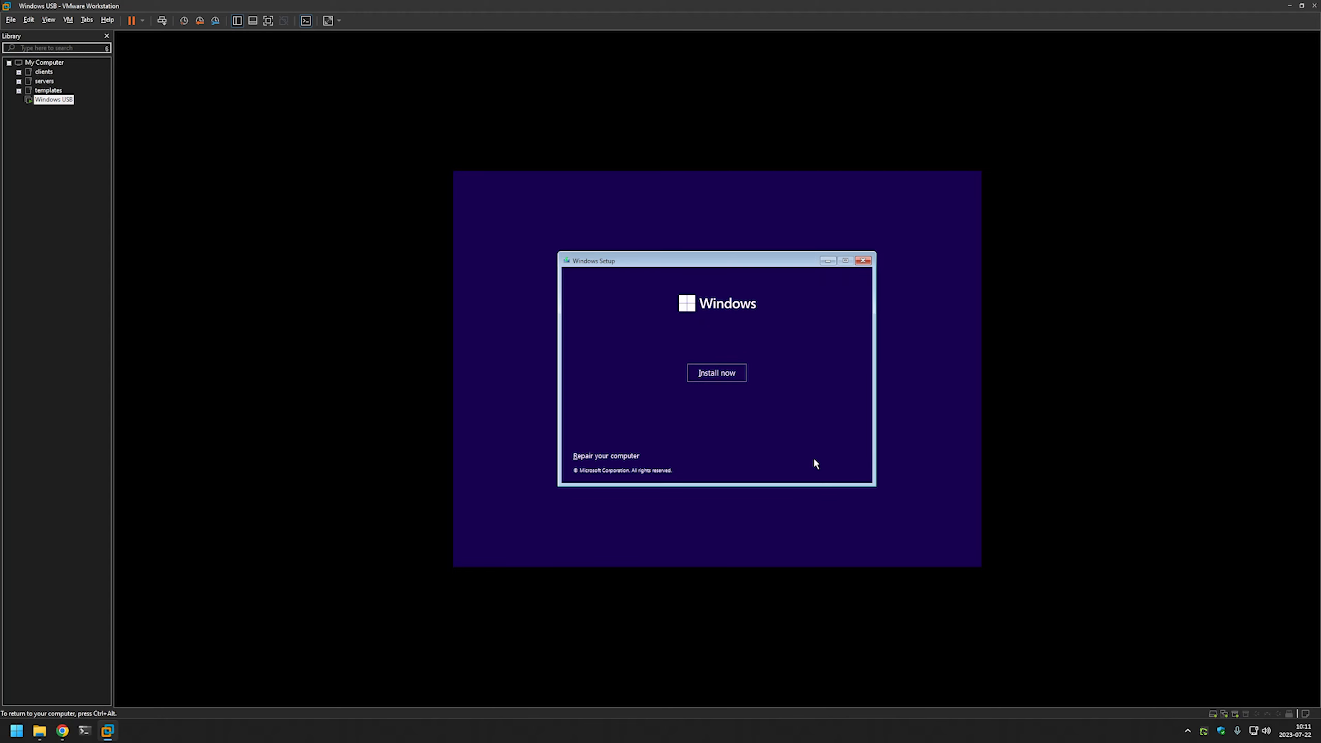
click(733, 379)
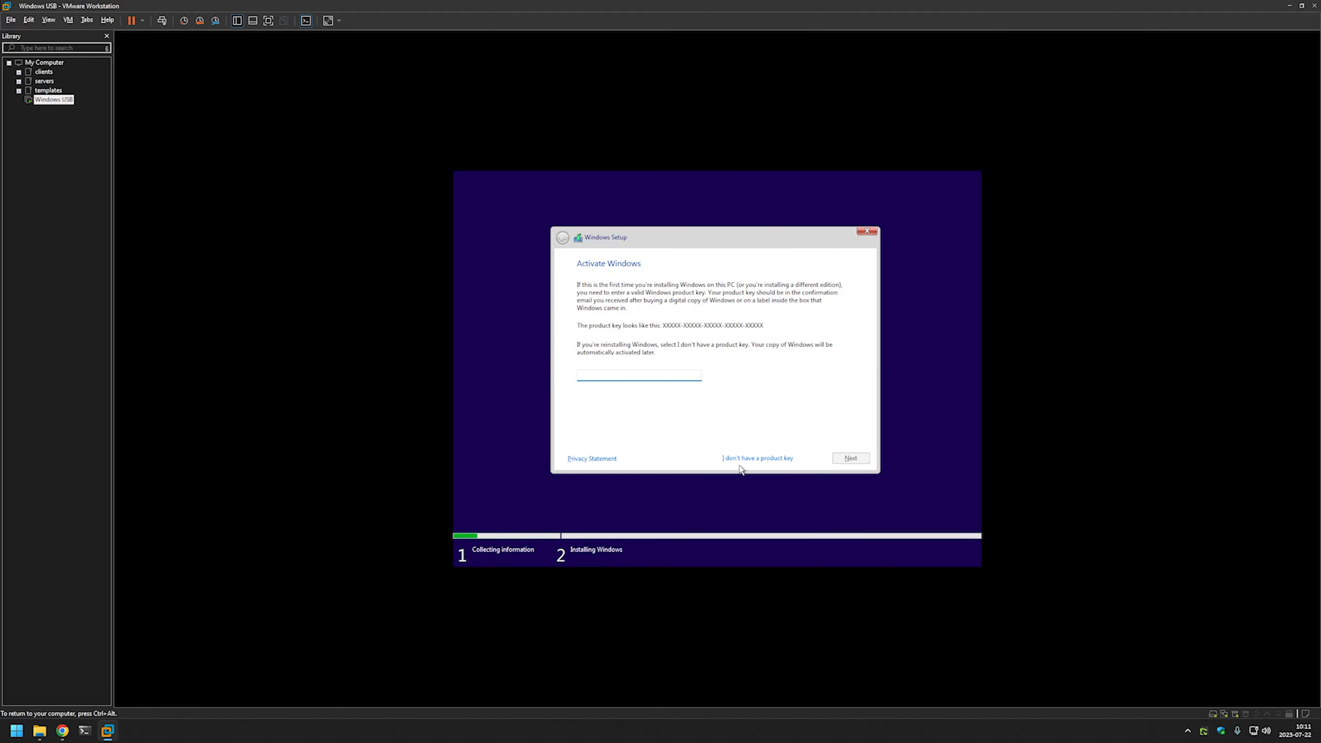
click(741, 460)
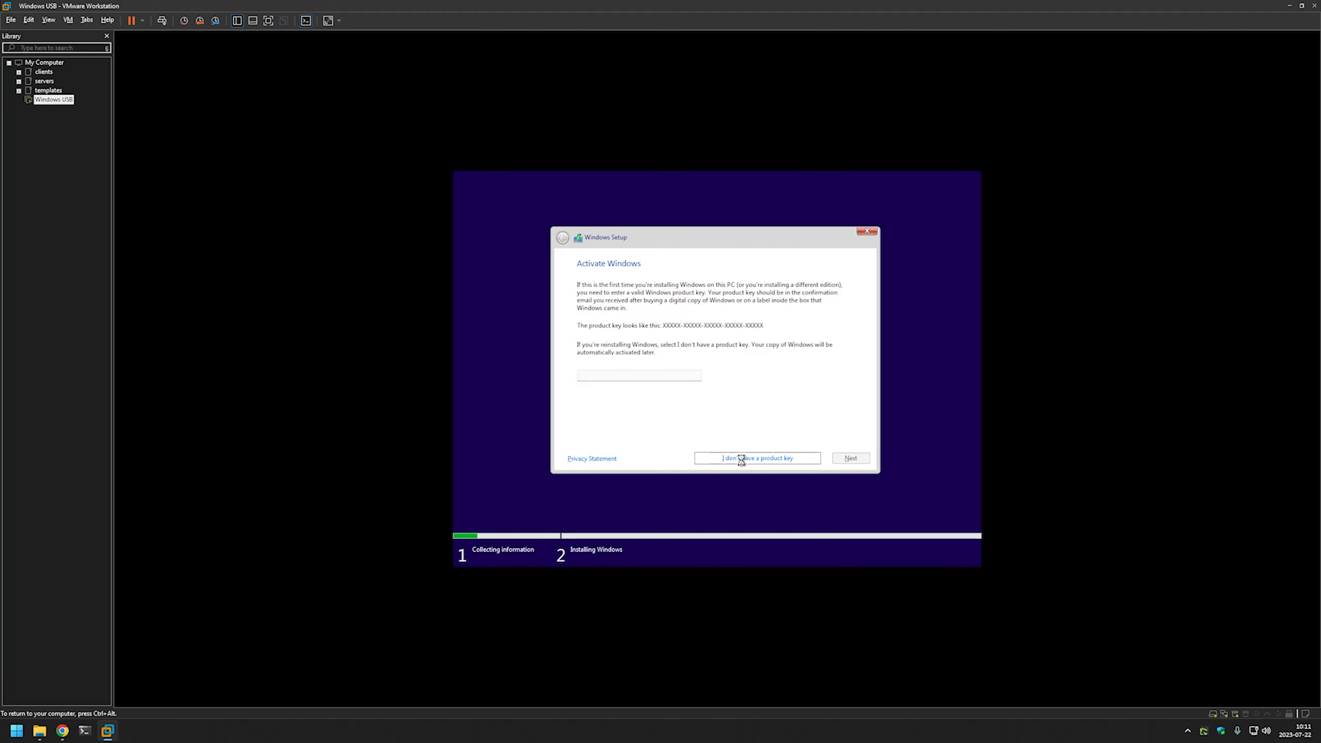